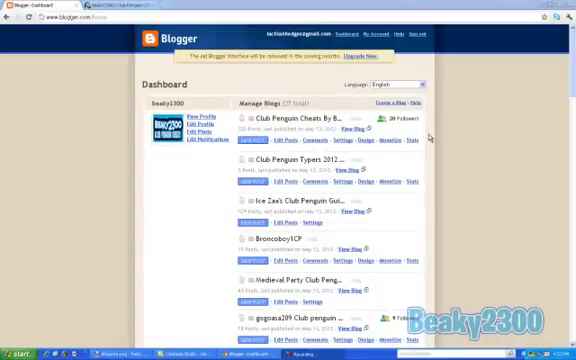
{"action": "left_click_drag", "start_coordinate": [566, 61], "coordinate": [566, 316]}
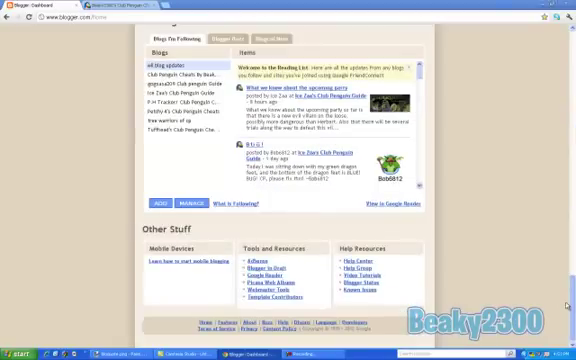
{"action": "left_click_drag", "start_coordinate": [566, 305], "coordinate": [567, 260]}
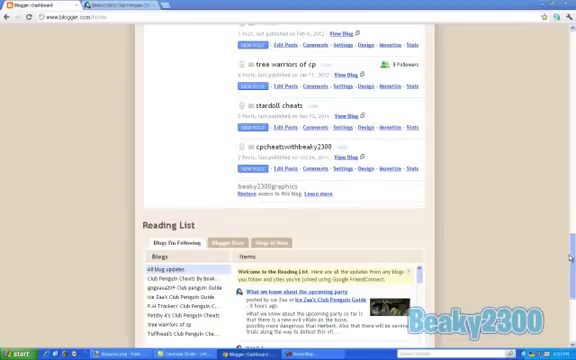
{"action": "left_click_drag", "start_coordinate": [567, 260], "coordinate": [561, 238]}
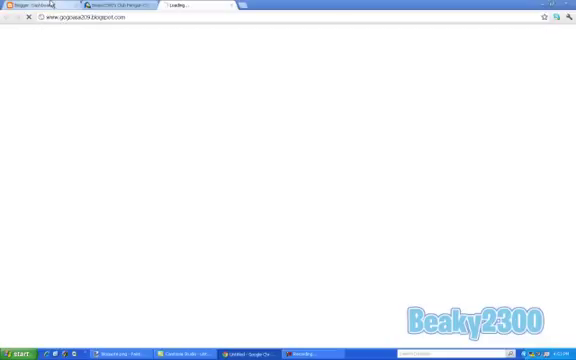
Check the Dashboard, then browse the GOGOASA209'S CHEATS blog's header and Igloo Catalogue post
{"action": "left_click", "coordinate": [52, 5]}
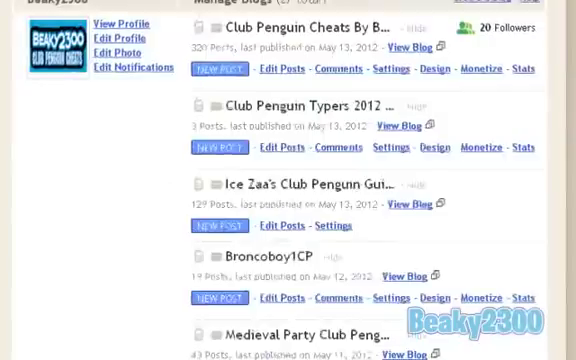
{"action": "scroll", "coordinate": [330, 250], "scroll_direction": "down", "scroll_amount": 3}
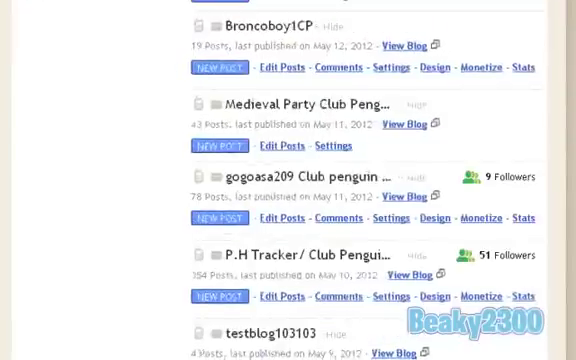
{"action": "scroll", "coordinate": [360, 180], "scroll_direction": "down", "scroll_amount": 5}
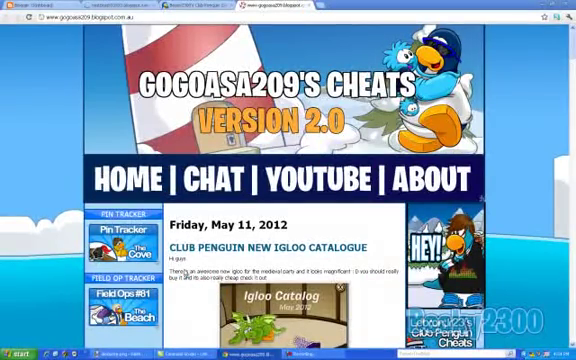
{"action": "left_click_drag", "start_coordinate": [183, 272], "coordinate": [207, 272]}
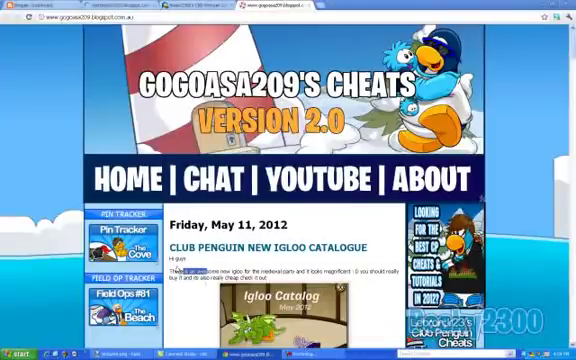
{"action": "left_click", "coordinate": [178, 265]}
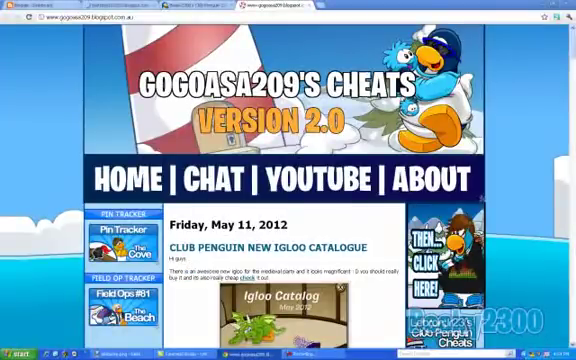
{"action": "scroll", "coordinate": [565, 268], "scroll_direction": "down", "scroll_amount": 1}
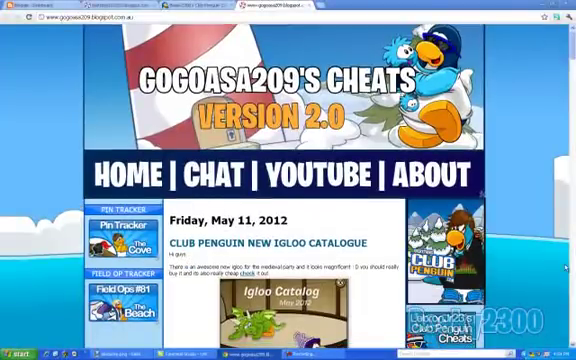
{"action": "scroll", "coordinate": [565, 268], "scroll_direction": "down", "scroll_amount": 10}
{"action": "scroll", "coordinate": [565, 268], "scroll_direction": "down", "scroll_amount": 2}
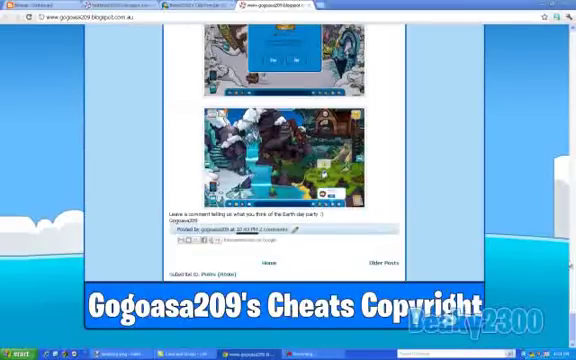
{"action": "scroll", "coordinate": [565, 268], "scroll_direction": "up", "scroll_amount": 6}
{"action": "scroll", "coordinate": [565, 268], "scroll_direction": "up", "scroll_amount": 5}
{"action": "scroll", "coordinate": [390, 125], "scroll_direction": "up", "scroll_amount": 10}
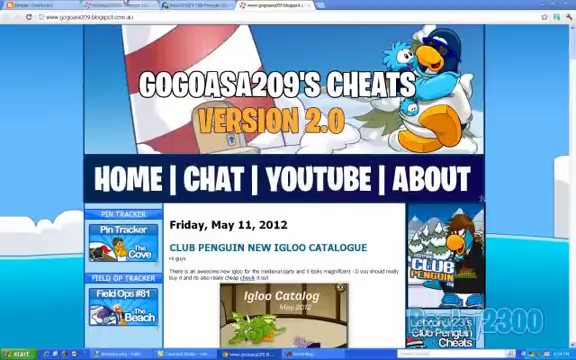
Close the testblog103003 tab and go back to the Dashboard's blog list
{"action": "left_click", "coordinate": [70, 4]}
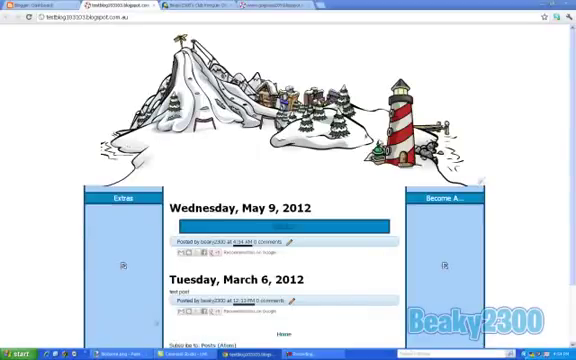
{"action": "scroll", "coordinate": [385, 226], "scroll_direction": "down", "scroll_amount": 2}
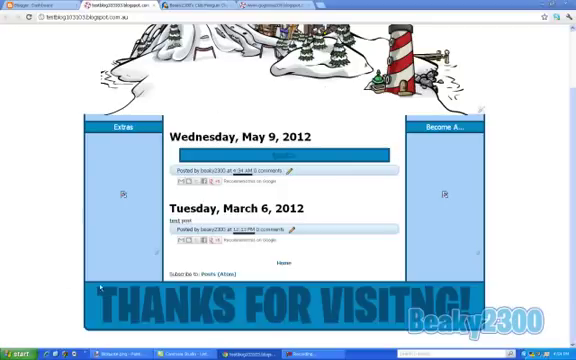
{"action": "key", "text": "ctrl+w"}
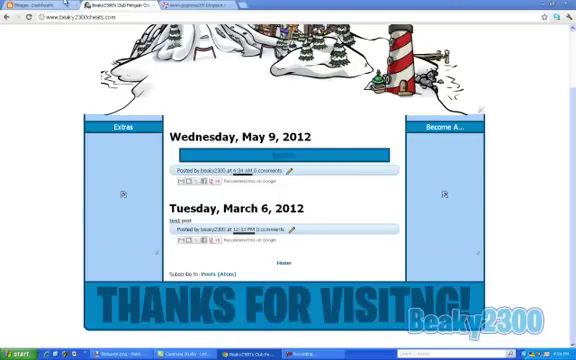
{"action": "left_click", "coordinate": [66, 5]}
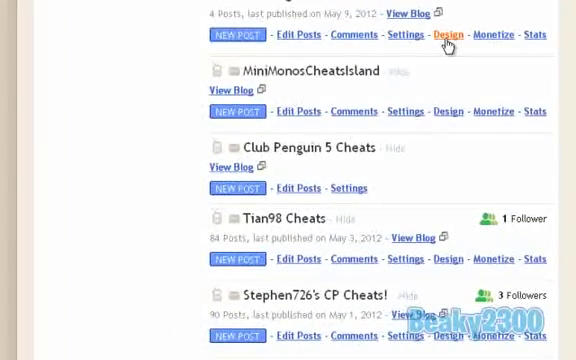
Open testblog103103's Design settings on the Edit HTML page
{"action": "left_click", "coordinate": [447, 40]}
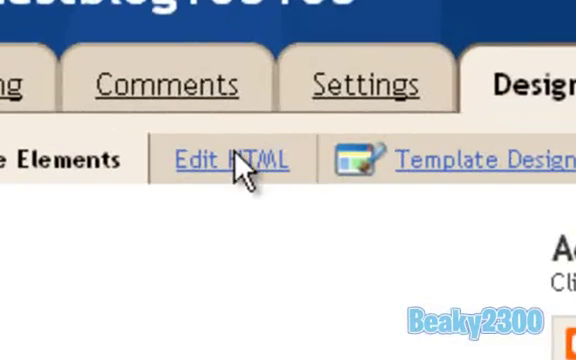
{"action": "left_click", "coordinate": [234, 153]}
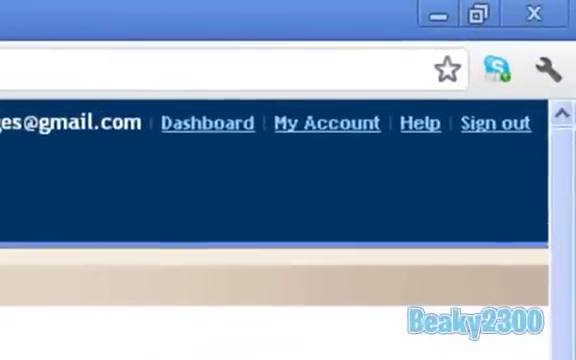
{"action": "key", "text": "ctrl+f"}
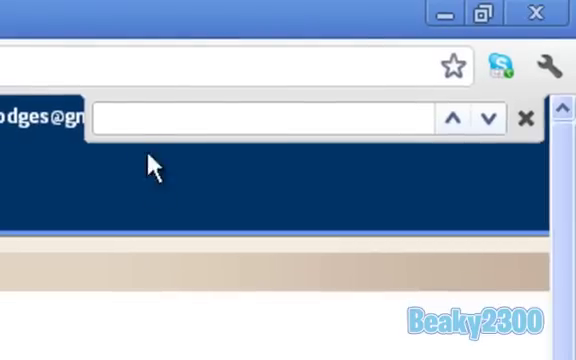
{"action": "type", "text": "h"}
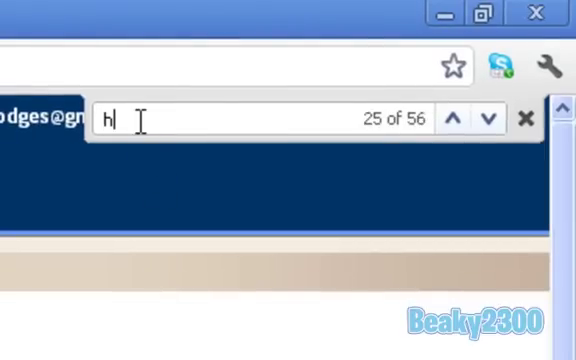
{"action": "type", "text": "ttp://"}
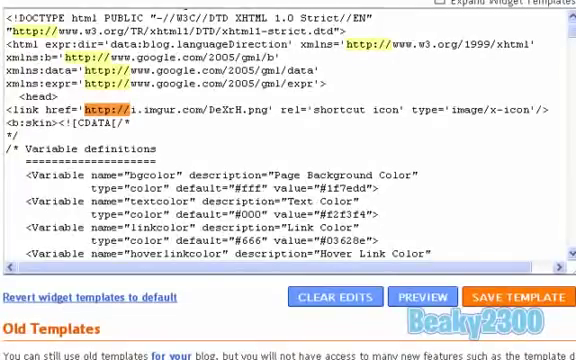
Select and preview the backgroundHUGE2.png body background URL, then return to the template editor
{"action": "key", "text": "Return"}
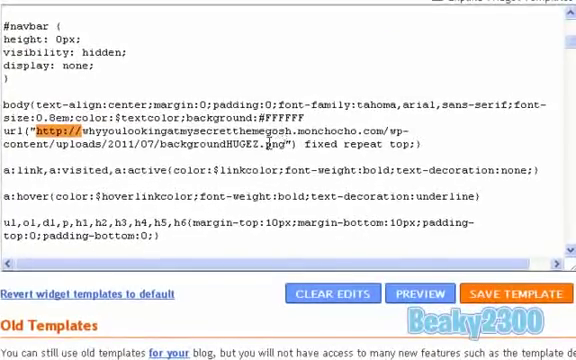
{"action": "left_click_drag", "start_coordinate": [286, 145], "coordinate": [37, 131]}
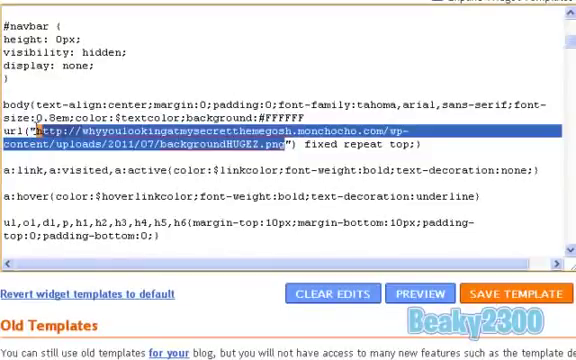
{"action": "left_click_drag", "start_coordinate": [34, 131], "coordinate": [283, 146]}
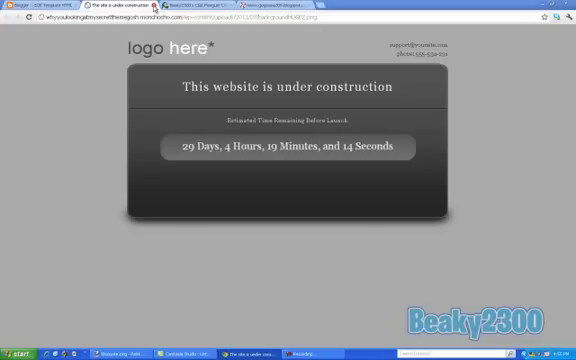
{"action": "left_click", "coordinate": [38, 5]}
Find the PostTitles.png image address and open it in the browser
{"action": "key", "text": "ctrl+f"}
{"action": "type", "text": "http://i1080.photobucket.com/albums/j321/beaky2300/PostTitles.png\")"}
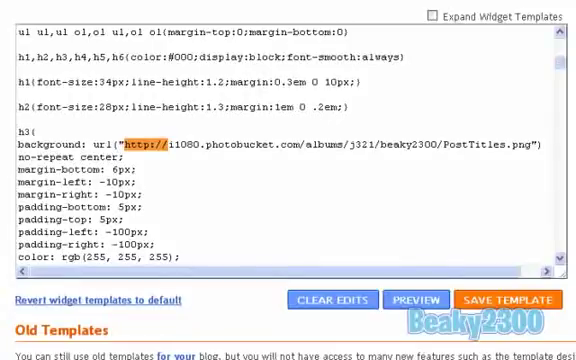
{"action": "left_click_drag", "start_coordinate": [533, 146], "coordinate": [123, 140]}
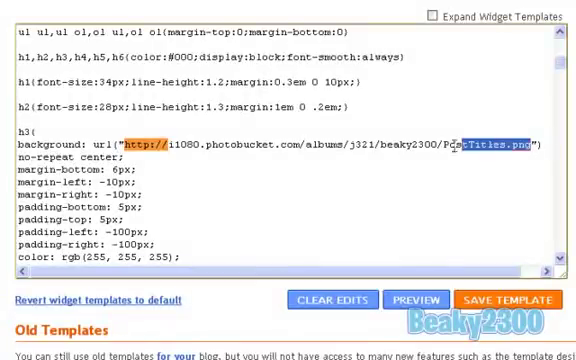
{"action": "right_click", "coordinate": [141, 154]}
{"action": "left_click", "coordinate": [267, 318]}
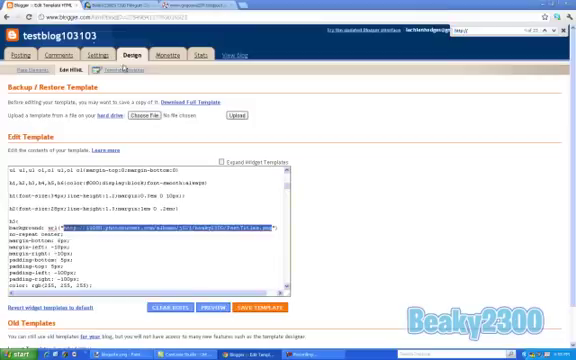
Open the live blog in a new tab and reselect the PostTitles.png address in the editor
{"action": "right_click", "coordinate": [232, 57]}
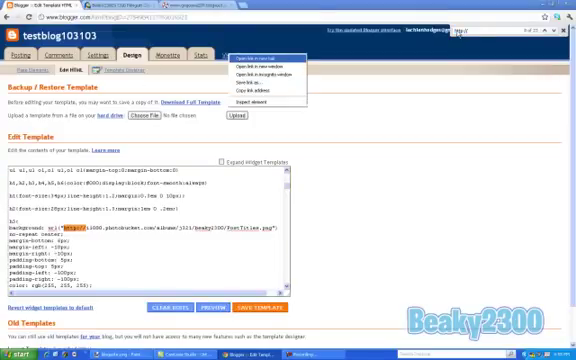
{"action": "left_click", "coordinate": [245, 60]}
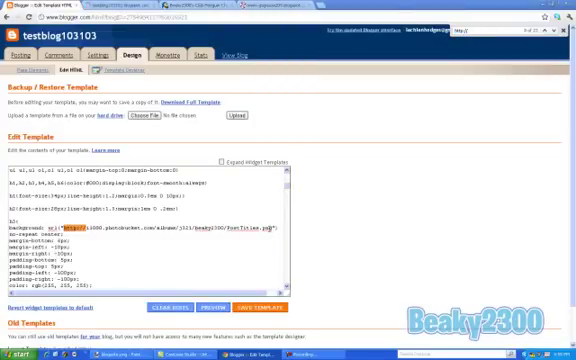
{"action": "left_click_drag", "start_coordinate": [270, 228], "coordinate": [64, 228]}
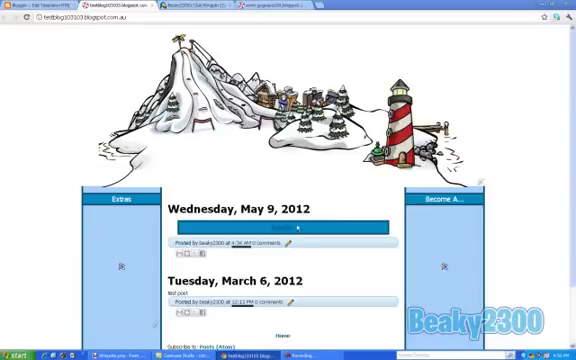
{"action": "left_click", "coordinate": [35, 5]}
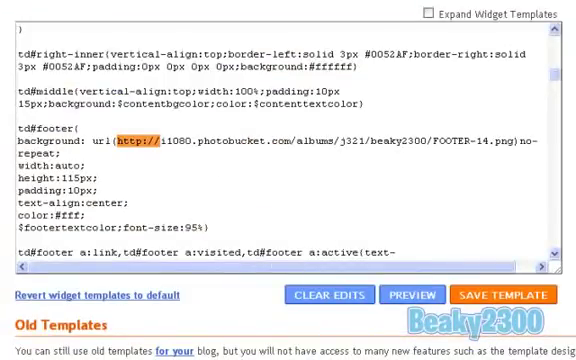
{"action": "left_click_drag", "start_coordinate": [514, 141], "coordinate": [113, 141]}
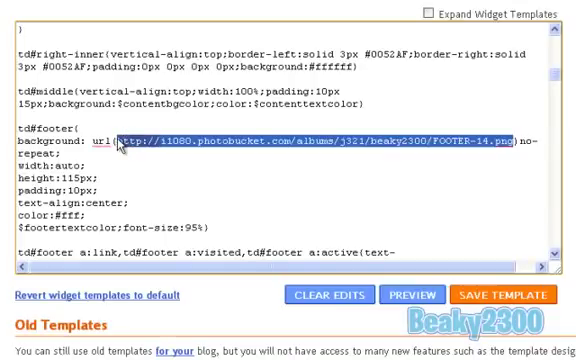
{"action": "right_click", "coordinate": [132, 142]}
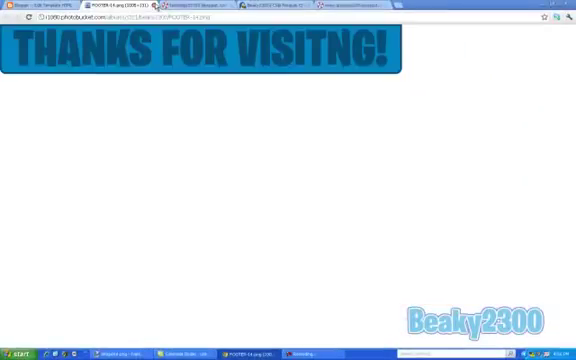
{"action": "left_click", "coordinate": [155, 6]}
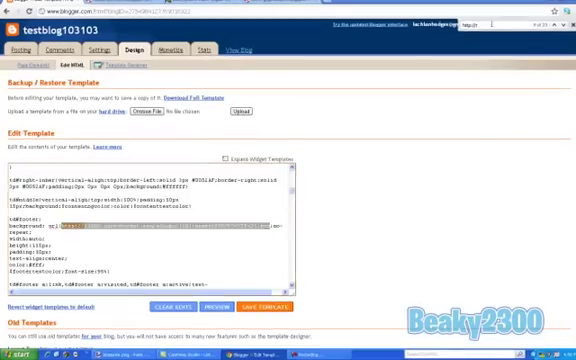
{"action": "key", "text": "Return"}
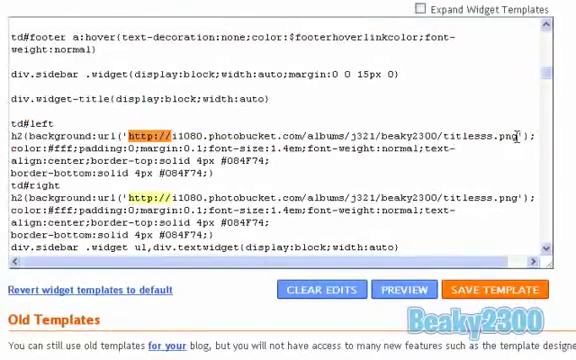
Preview the td#left titlesss.png blue bar image, then close its tab
{"action": "left_click_drag", "start_coordinate": [518, 137], "coordinate": [128, 137]}
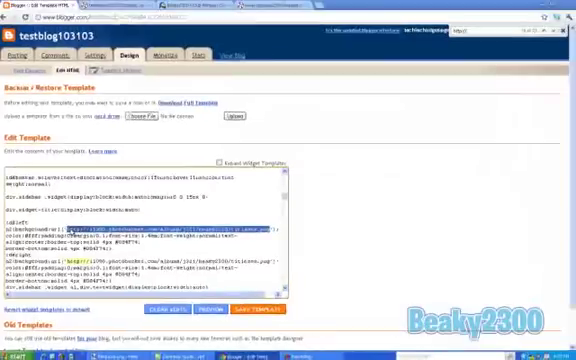
{"action": "right_click", "coordinate": [66, 229]}
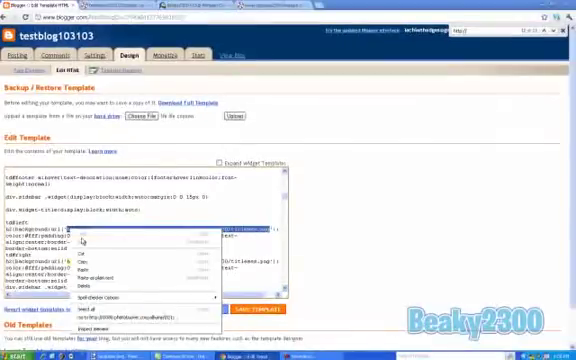
{"action": "left_click", "coordinate": [126, 318]}
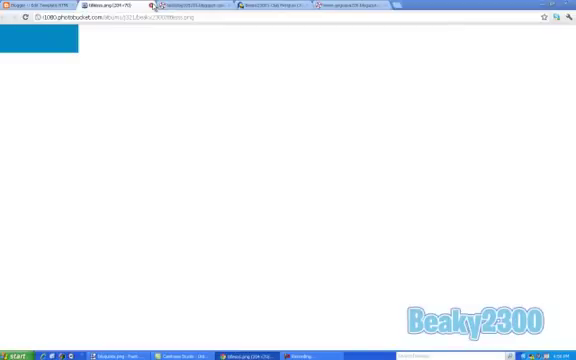
{"action": "left_click", "coordinate": [152, 5]}
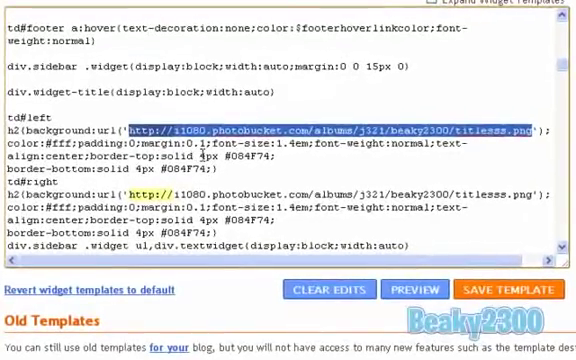
In td#left h2, set border-top to solid 2px #000000 and border-bottom to solid 5px #ffffff
{"action": "left_click", "coordinate": [269, 170]}
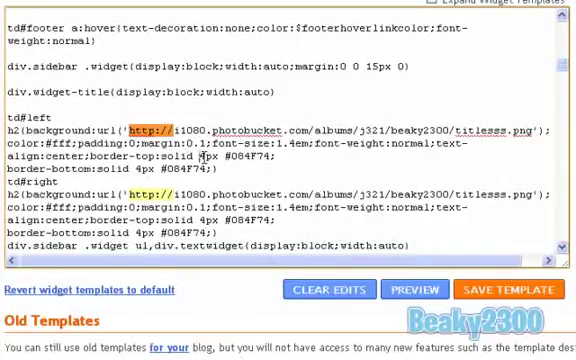
{"action": "key", "text": "BackSpace"}
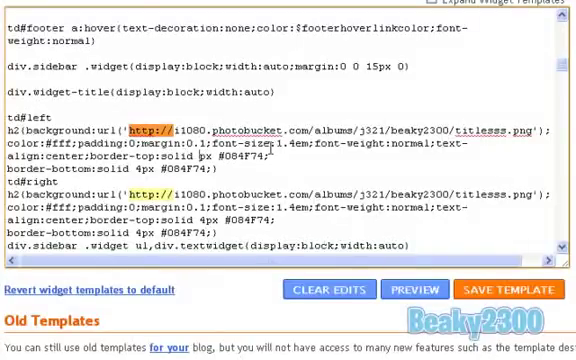
{"action": "type", "text": "2"}
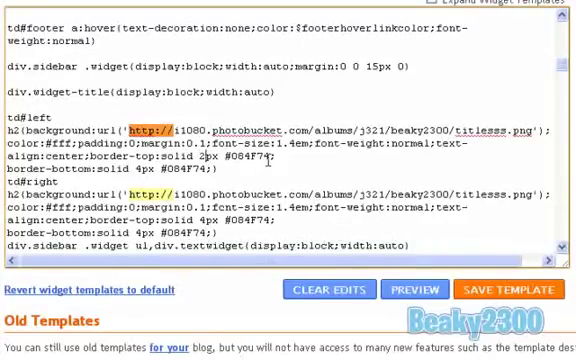
{"action": "left_click_drag", "start_coordinate": [272, 157], "coordinate": [230, 157]}
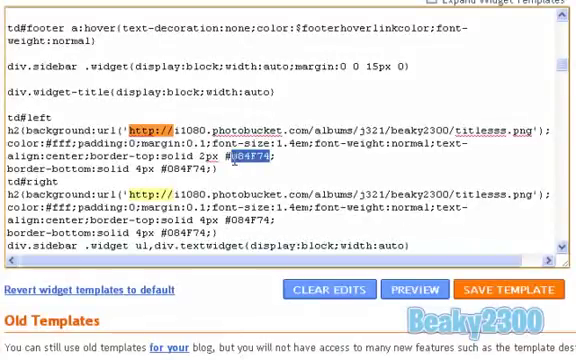
{"action": "type", "text": "000000"}
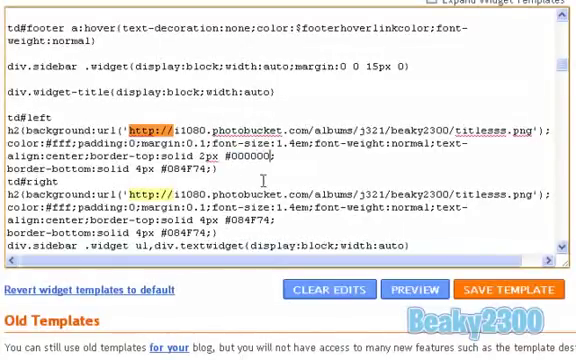
{"action": "left_click", "coordinate": [143, 169]}
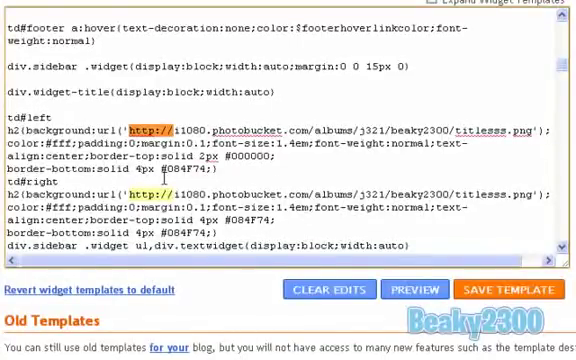
{"action": "key", "text": "BackSpace"}
{"action": "type", "text": "5"}
{"action": "left_click_drag", "start_coordinate": [210, 169], "coordinate": [172, 169]}
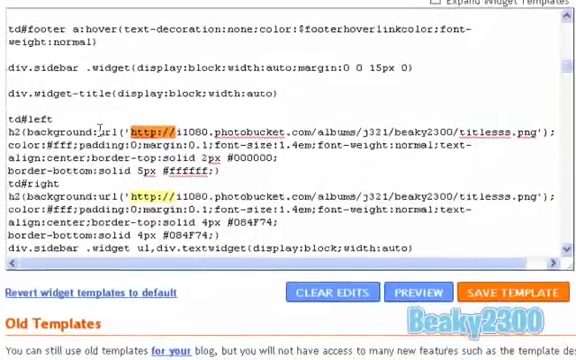
Replace the left h2 background with the photobucket titless.png url and select that address
{"action": "mouse_move", "coordinate": [98, 131]}
{"action": "left_mouse_down"}
{"action": "mouse_move", "coordinate": [8, 131]}
{"action": "mouse_move", "coordinate": [535, 136]}
{"action": "left_mouse_up"}
{"action": "key", "text": "Delete"}
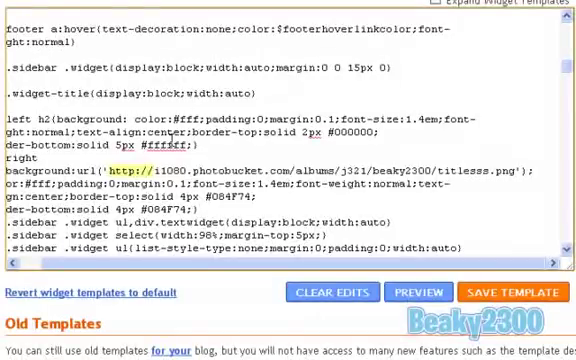
{"action": "double_click", "coordinate": [190, 119]}
{"action": "type", "text": "ffff"}
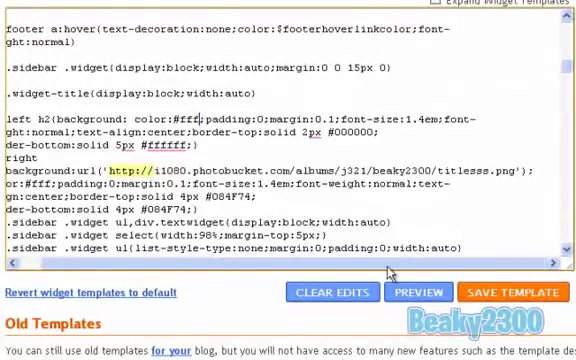
{"action": "type", "text": "ff"}
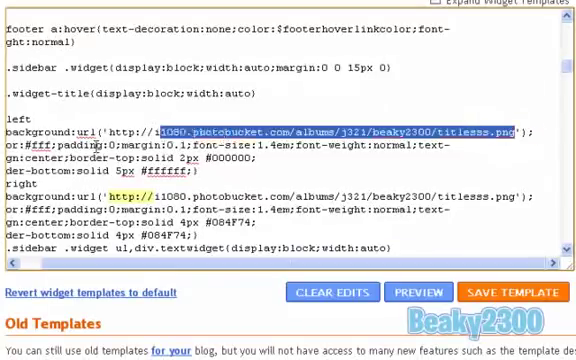
{"action": "left_click_drag", "start_coordinate": [516, 132], "coordinate": [110, 132]}
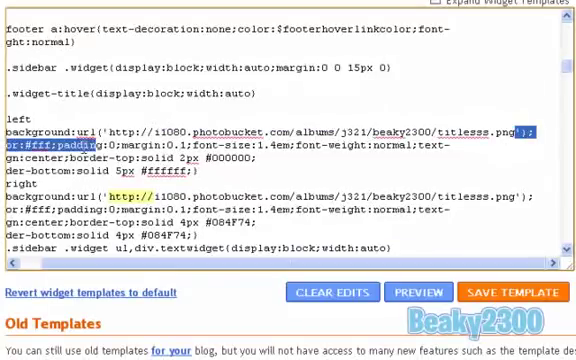
{"action": "right_click", "coordinate": [116, 130]}
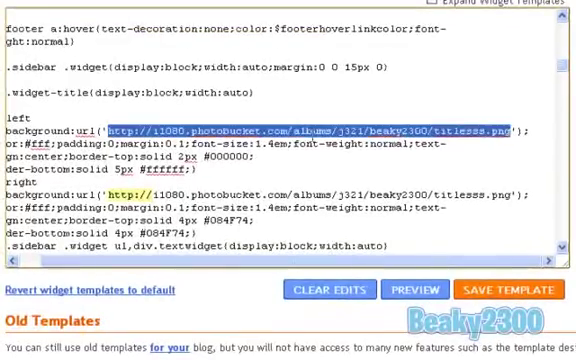
{"action": "scroll", "coordinate": [312, 140], "scroll_direction": "down", "scroll_amount": 2}
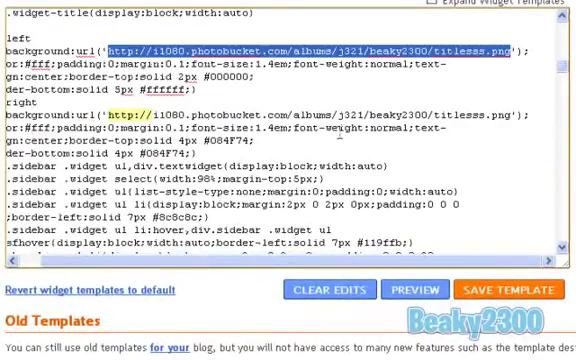
{"action": "scroll", "coordinate": [264, 165], "scroll_direction": "down", "scroll_amount": 3}
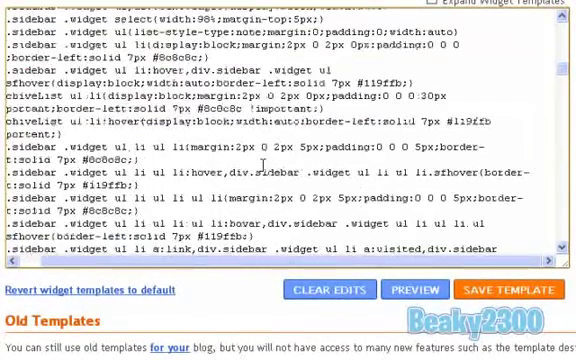
{"action": "scroll", "coordinate": [314, 195], "scroll_direction": "down", "scroll_amount": 4}
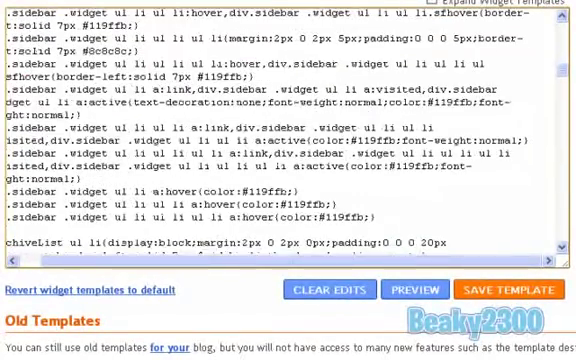
{"action": "scroll", "coordinate": [285, 140], "scroll_direction": "up", "scroll_amount": 3}
{"action": "scroll", "coordinate": [285, 140], "scroll_direction": "up", "scroll_amount": 3}
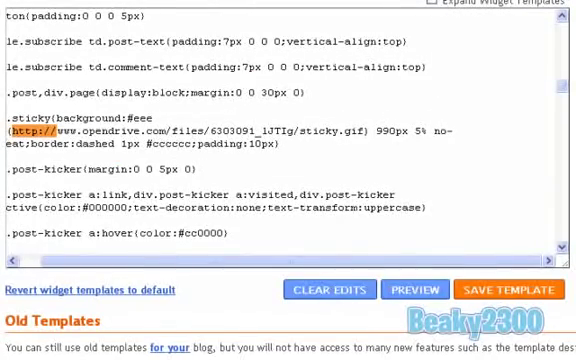
Jump to the post-footer rule and preview its imgur 7aUzU.png image in a temporary tab
{"action": "key", "text": "Return"}
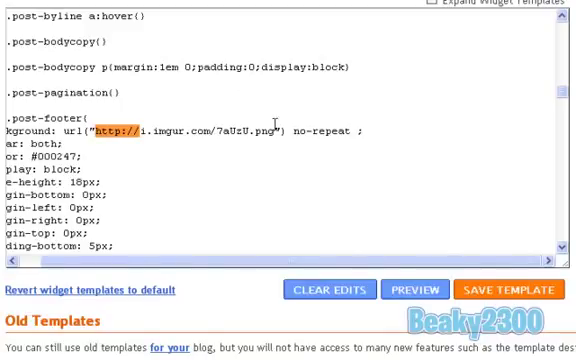
{"action": "left_click_drag", "start_coordinate": [273, 130], "coordinate": [95, 130]}
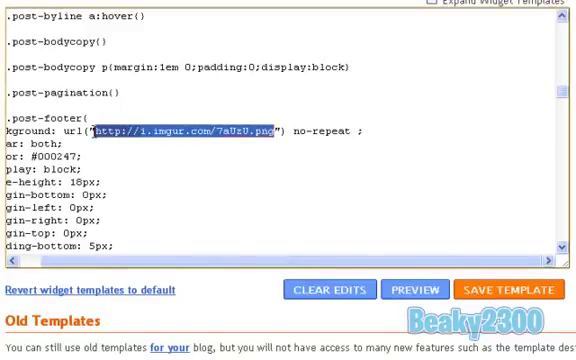
{"action": "right_click", "coordinate": [105, 138]}
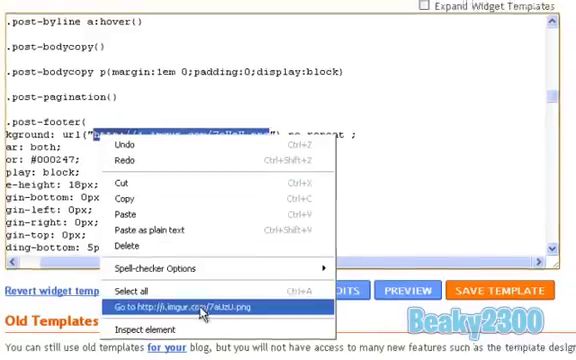
{"action": "left_click", "coordinate": [199, 307]}
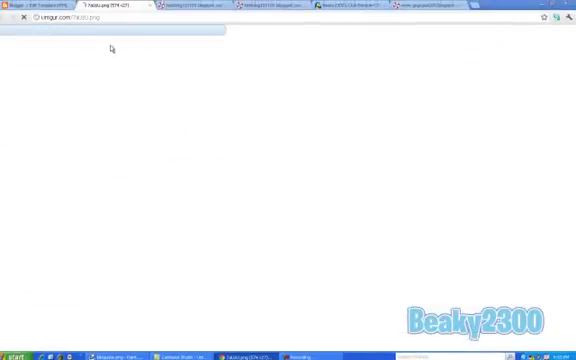
{"action": "left_click", "coordinate": [150, 7]}
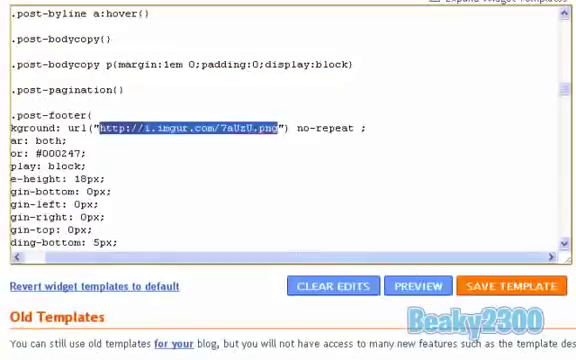
{"action": "key", "text": "ctrl+f"}
{"action": "type", "text": "http://www.opendrive.com/files/6302292_OF7CU/inputbackgr.gif)"}
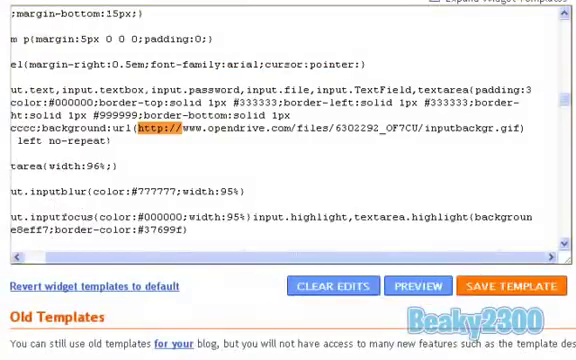
{"action": "key", "text": "Return"}
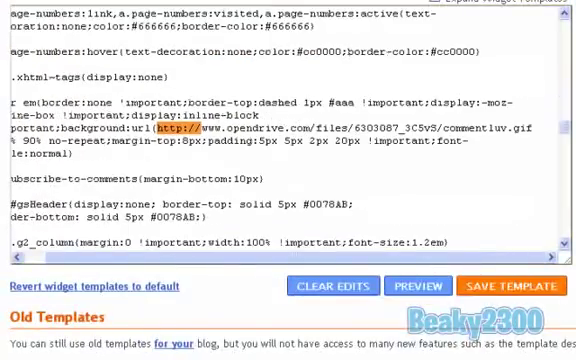
{"action": "key", "text": "Return"}
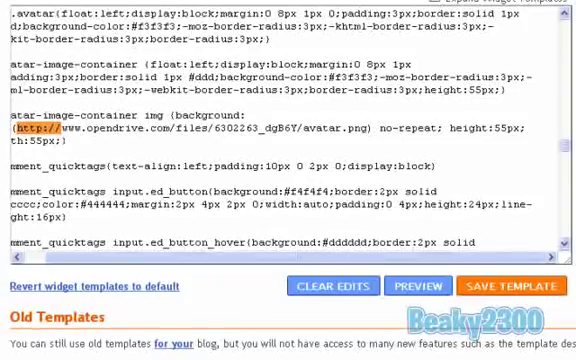
{"action": "key", "text": "Return"}
{"action": "key", "text": "Return"}
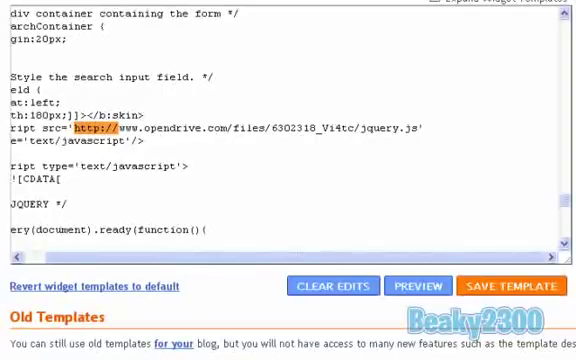
{"action": "key", "text": "Return"}
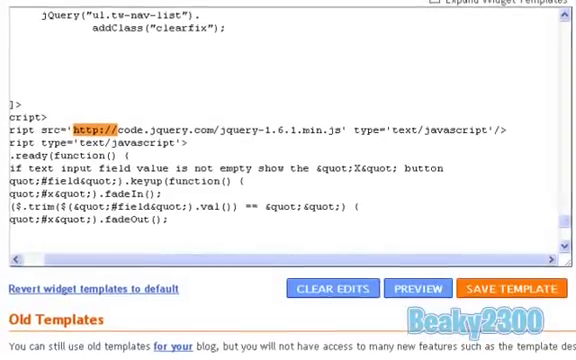
{"action": "mouse_move", "coordinate": [566, 224]}
{"action": "left_mouse_down"}
{"action": "mouse_move", "coordinate": [566, 68]}
{"action": "mouse_move", "coordinate": [565, 109]}
{"action": "left_mouse_up"}
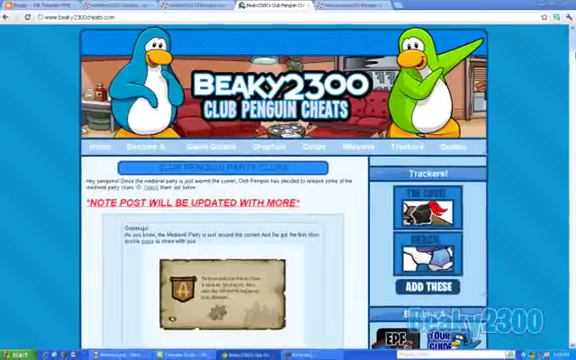
{"action": "scroll", "coordinate": [554, 271], "scroll_direction": "down", "scroll_amount": 3}
{"action": "scroll", "coordinate": [554, 271], "scroll_direction": "down", "scroll_amount": 5}
{"action": "scroll", "coordinate": [556, 57], "scroll_direction": "up", "scroll_amount": 5}
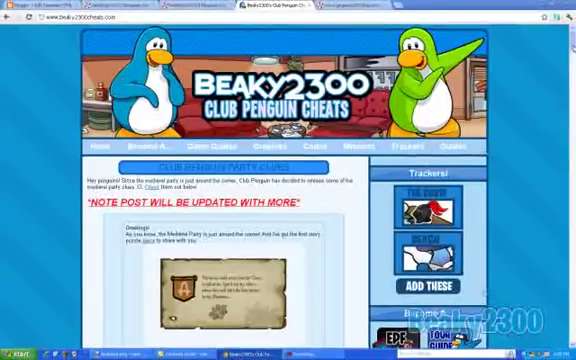
{"action": "left_click_drag", "start_coordinate": [572, 38], "coordinate": [572, 88]}
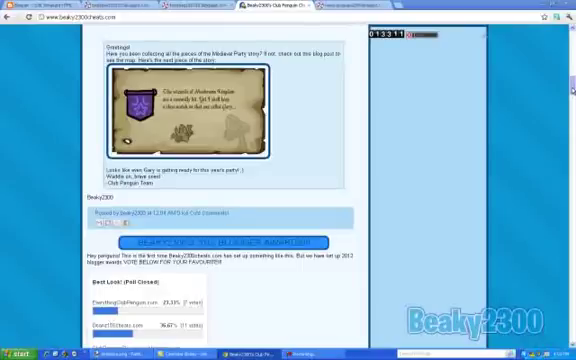
{"action": "scroll", "coordinate": [441, 100], "scroll_direction": "up", "scroll_amount": 2}
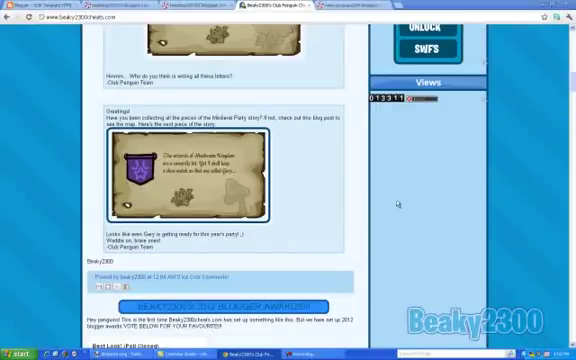